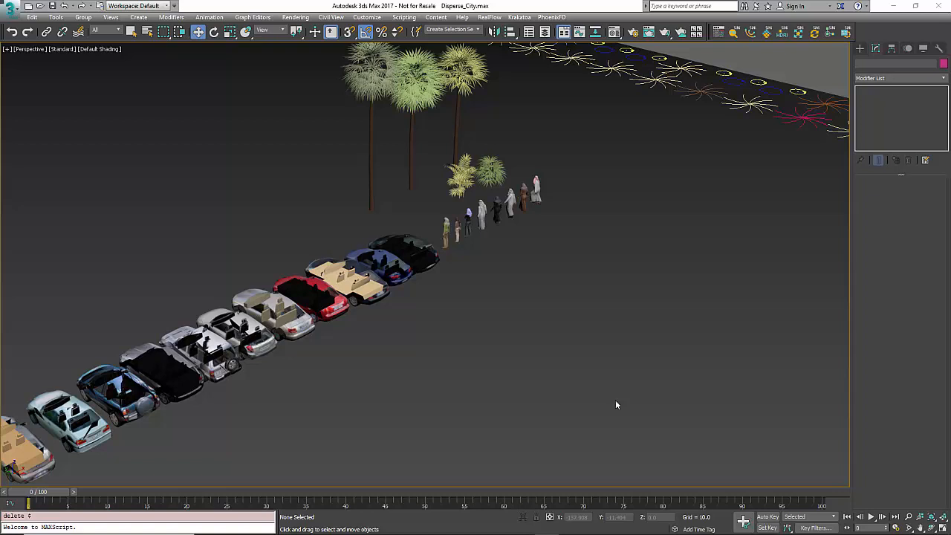
- Create a SiNi Disperse object with a logo size of about 6.5 on the ground beside the cars and widen its parameter area
{"action": "left_click", "coordinate": [862, 49]}
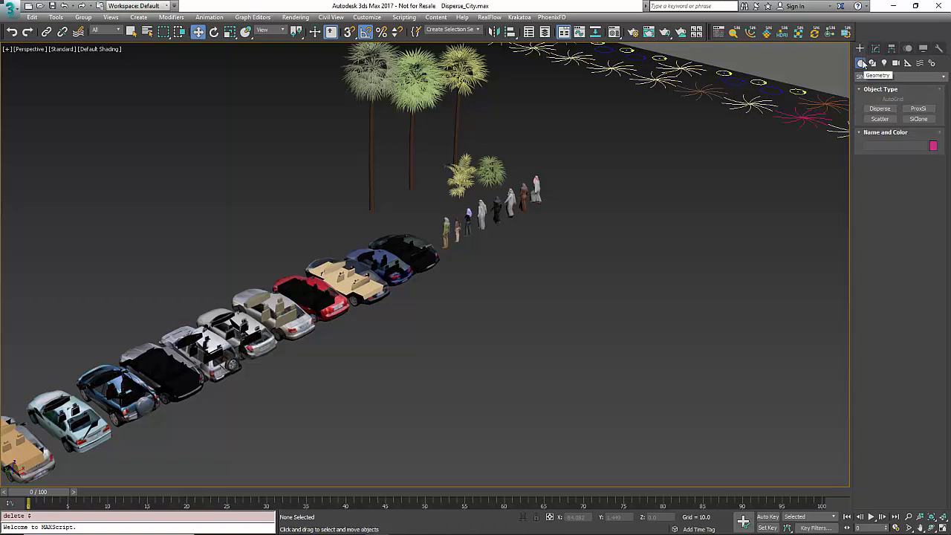
{"action": "left_click", "coordinate": [941, 77]}
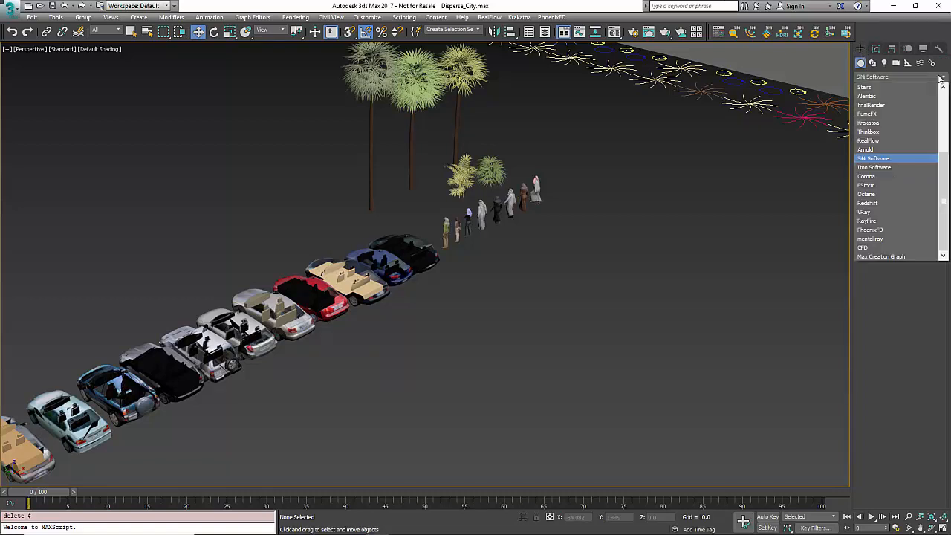
{"action": "left_click_drag", "start_coordinate": [947, 160], "coordinate": [947, 132]}
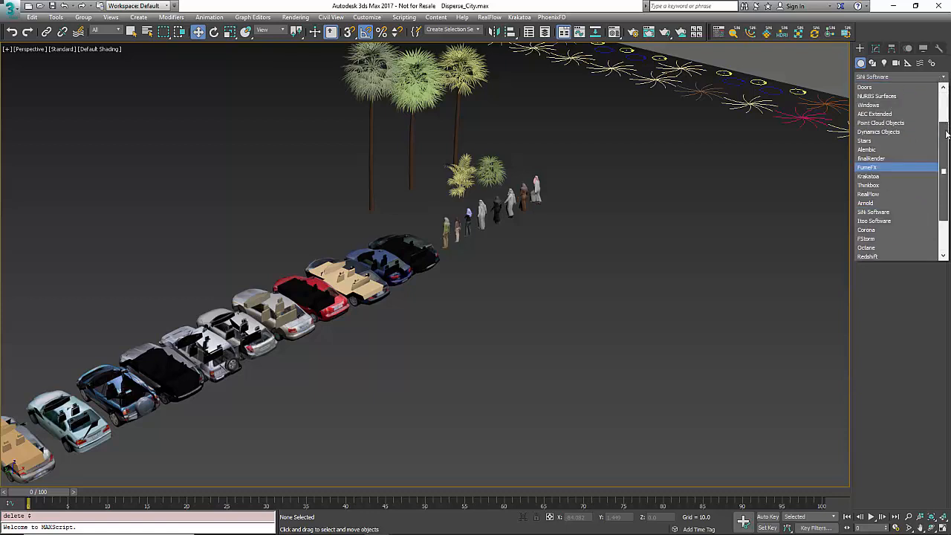
{"action": "left_click", "coordinate": [890, 214]}
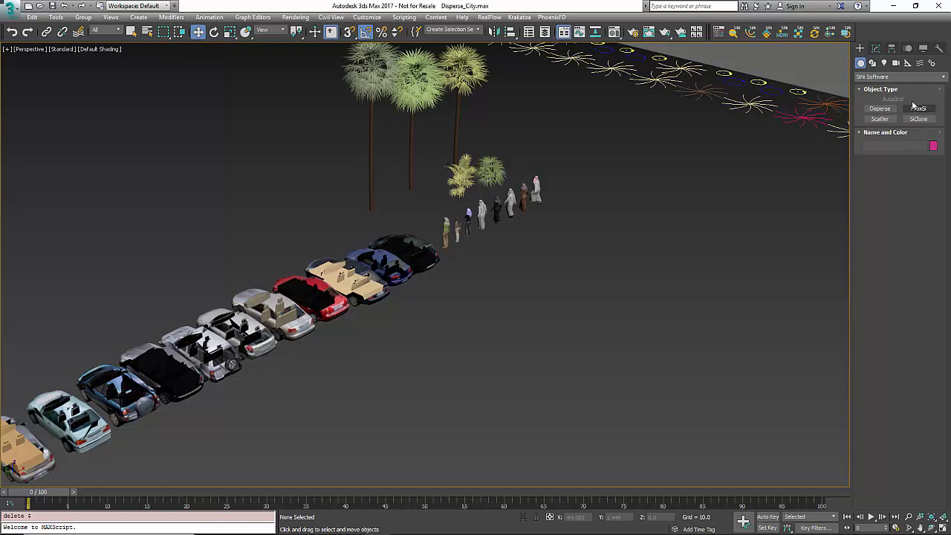
{"action": "left_click", "coordinate": [881, 110]}
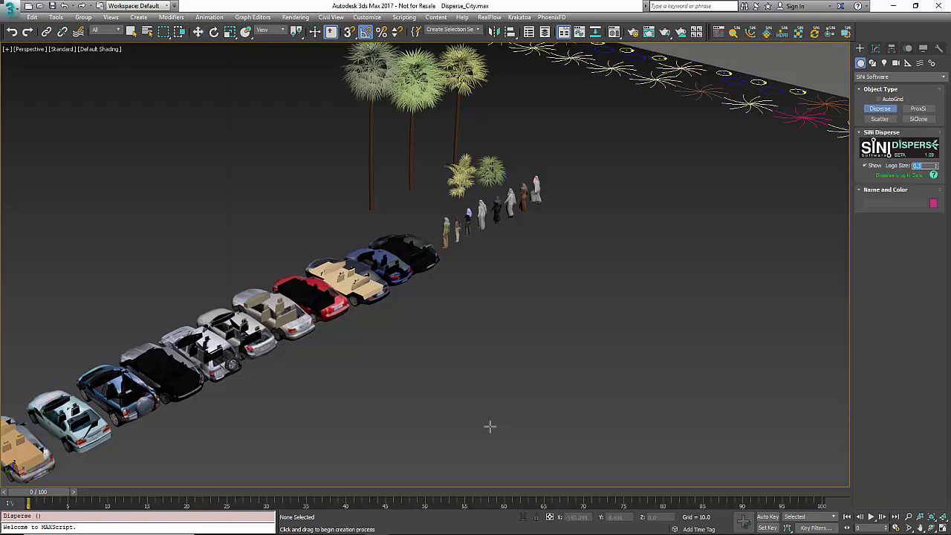
{"action": "left_click_drag", "start_coordinate": [508, 371], "coordinate": [567, 265]}
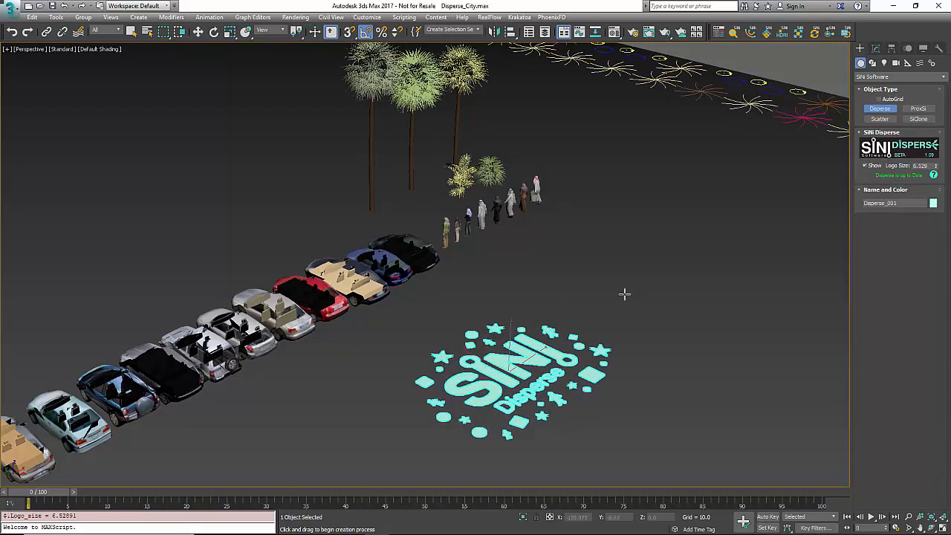
{"action": "left_click", "coordinate": [876, 48]}
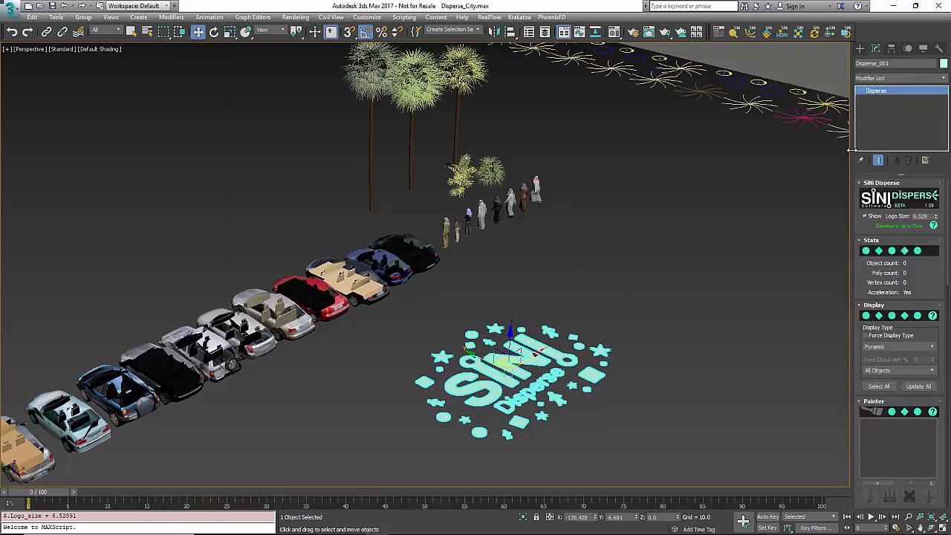
{"action": "left_click_drag", "start_coordinate": [852, 149], "coordinate": [715, 152]}
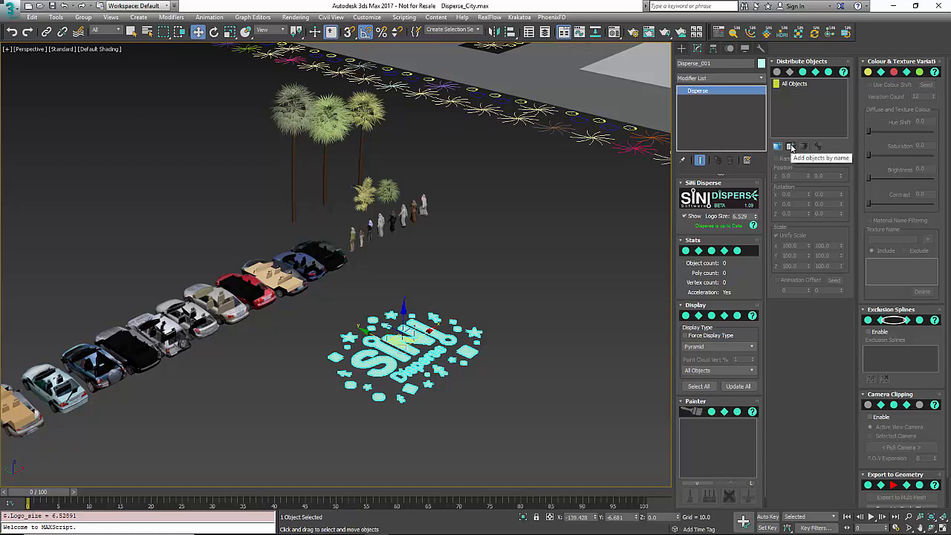
- Add the people models People_007, People_005 and People_004 from the scene to the Disperse object's distribute list
{"action": "left_click", "coordinate": [790, 146]}
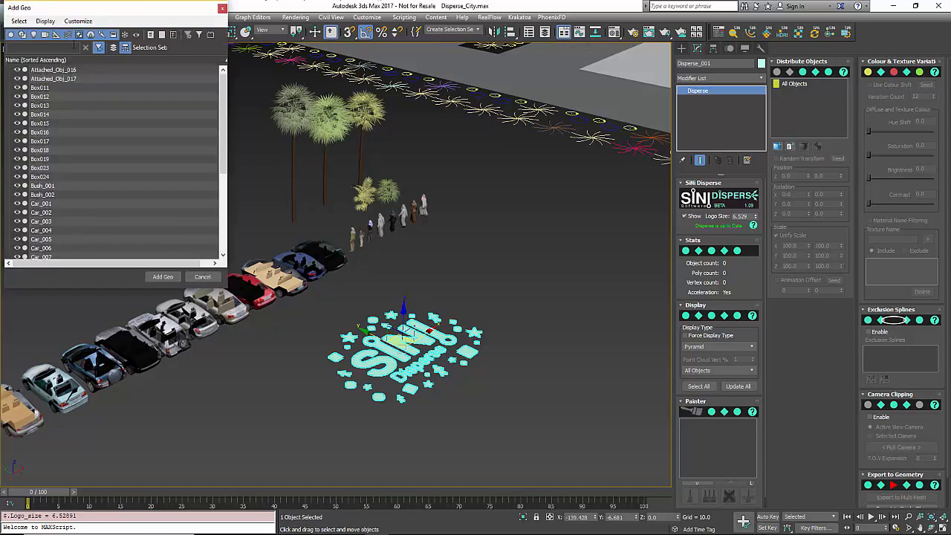
{"action": "left_click", "coordinate": [221, 8]}
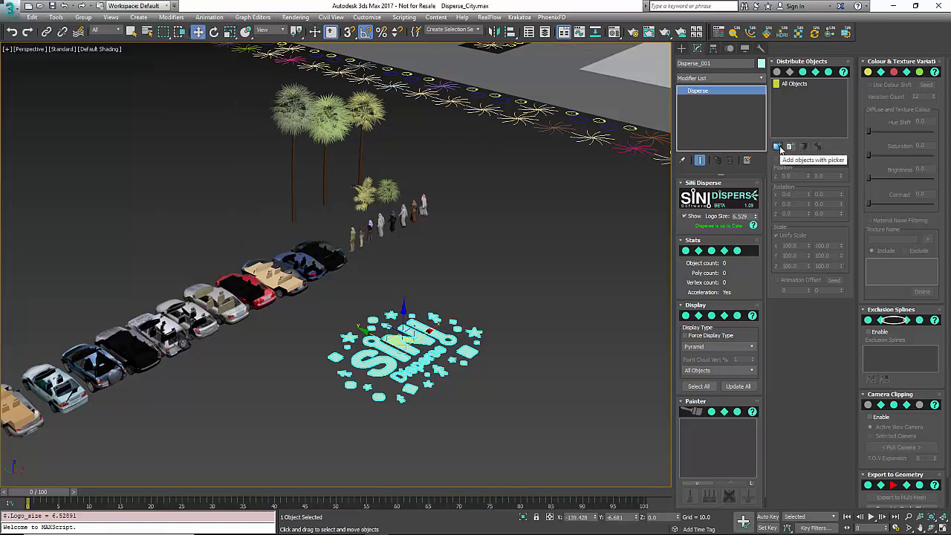
{"action": "left_click", "coordinate": [778, 147]}
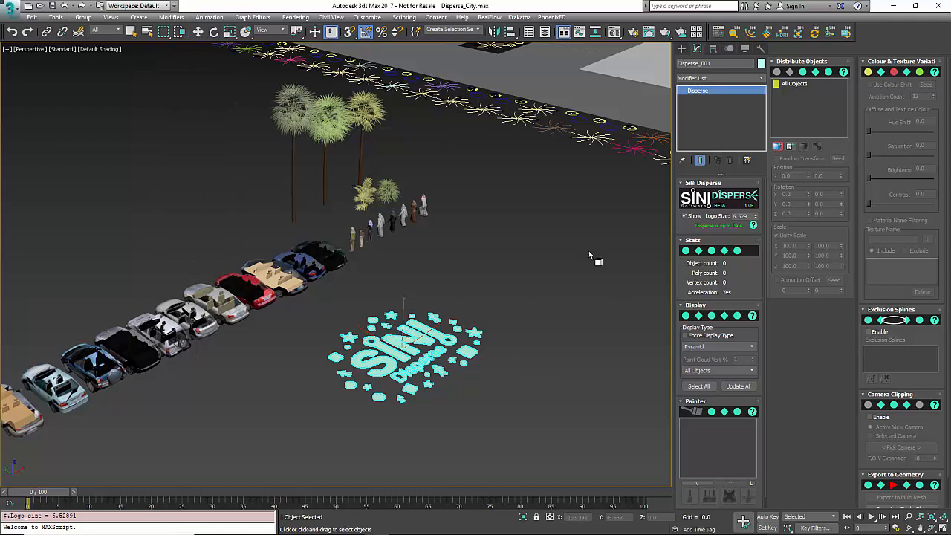
{"action": "left_click", "coordinate": [362, 238]}
{"action": "left_click", "coordinate": [364, 239]}
{"action": "left_click", "coordinate": [381, 224]}
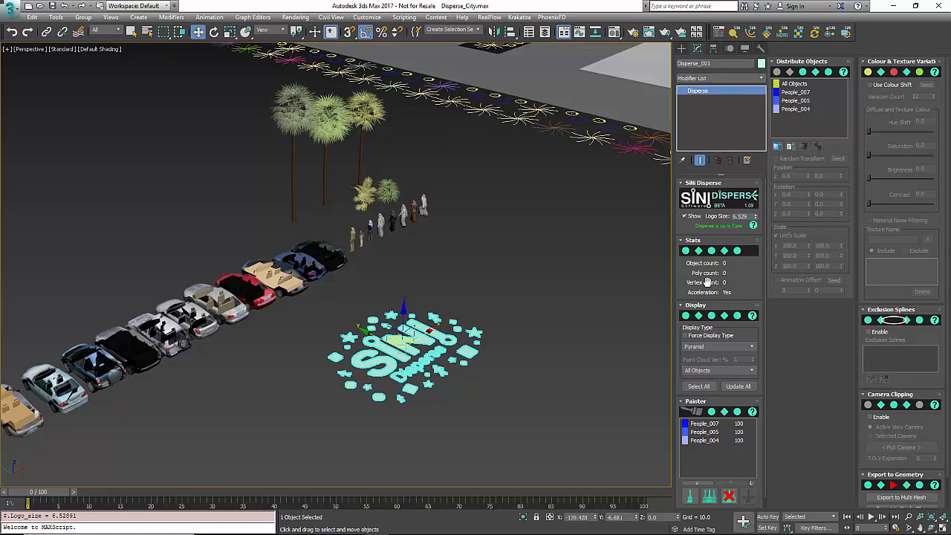
- Choose Pyramid as the display type, select all the original source objects, and reselect the Disperse object
{"action": "scroll", "coordinate": [737, 275], "scroll_direction": "down", "scroll_amount": 1}
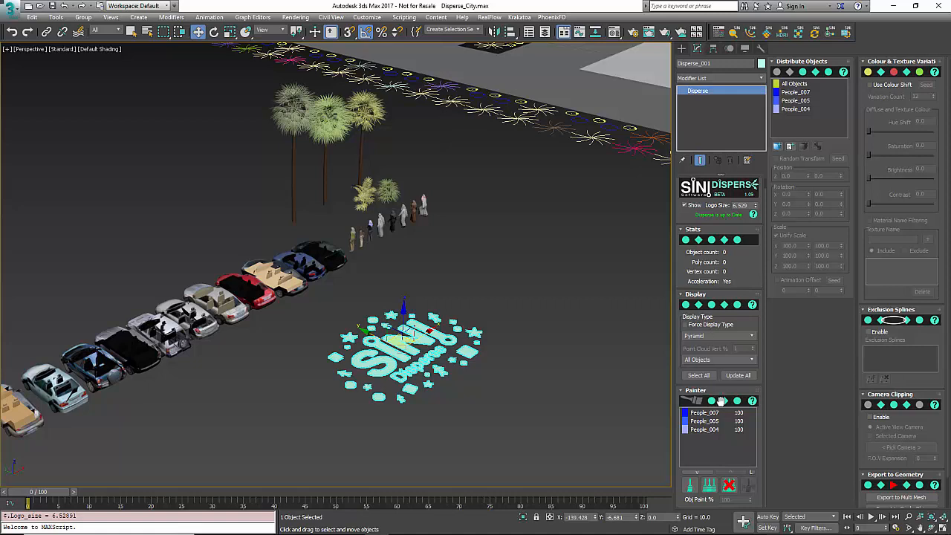
{"action": "left_click", "coordinate": [738, 336]}
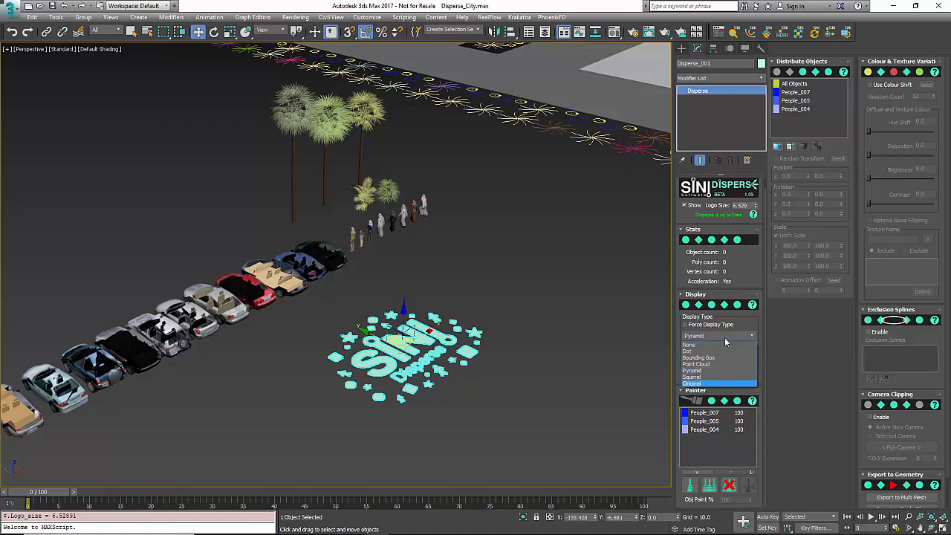
{"action": "left_click", "coordinate": [702, 371]}
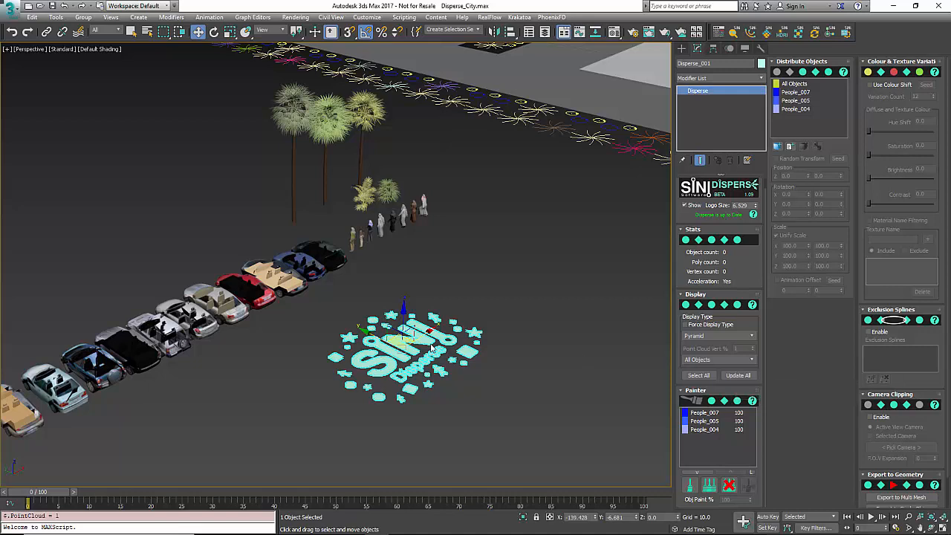
{"action": "left_click", "coordinate": [711, 376]}
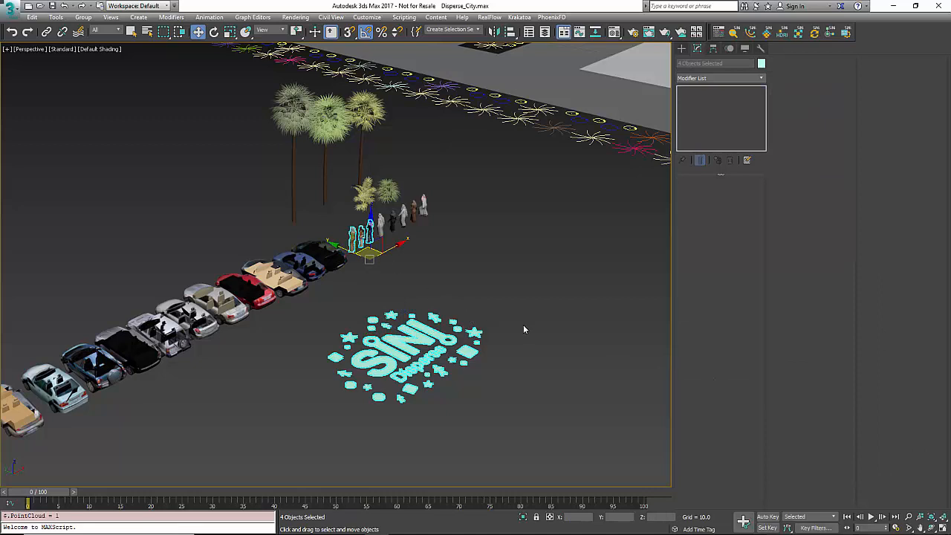
{"action": "left_click", "coordinate": [437, 390]}
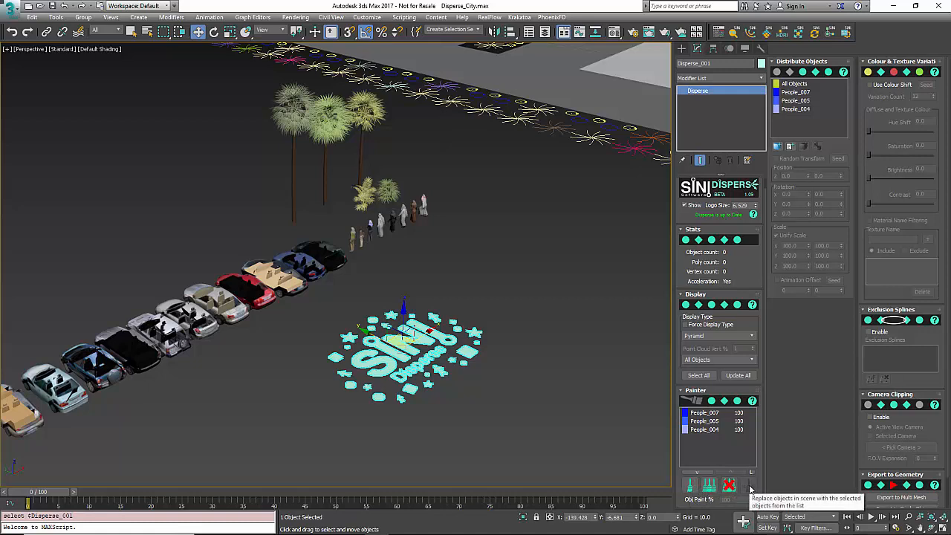
- Distribute all three people models onto the star-shaped tree symbols, including similar objects and instances
{"action": "left_click", "coordinate": [698, 431]}
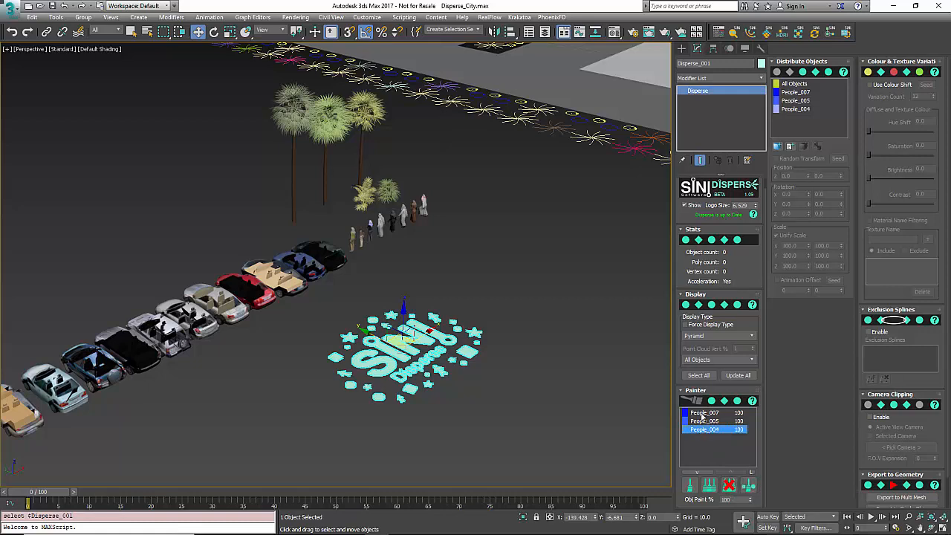
{"action": "left_click", "coordinate": [701, 413], "text": "shift"}
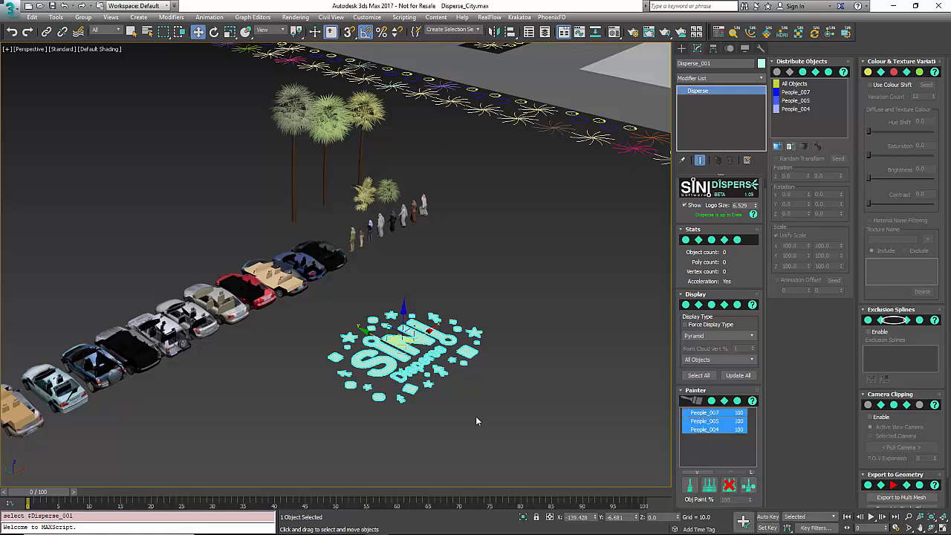
{"action": "middle_click_drag", "start_coordinate": [385, 403], "coordinate": [437, 230], "text": "alt"}
{"action": "scroll", "coordinate": [476, 249], "scroll_direction": "down", "scroll_amount": 4}
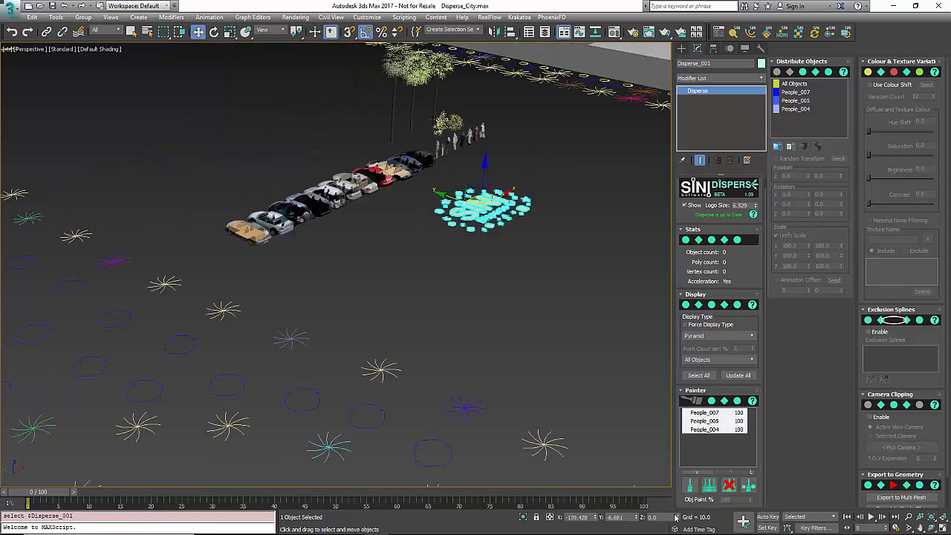
{"action": "left_click", "coordinate": [748, 486]}
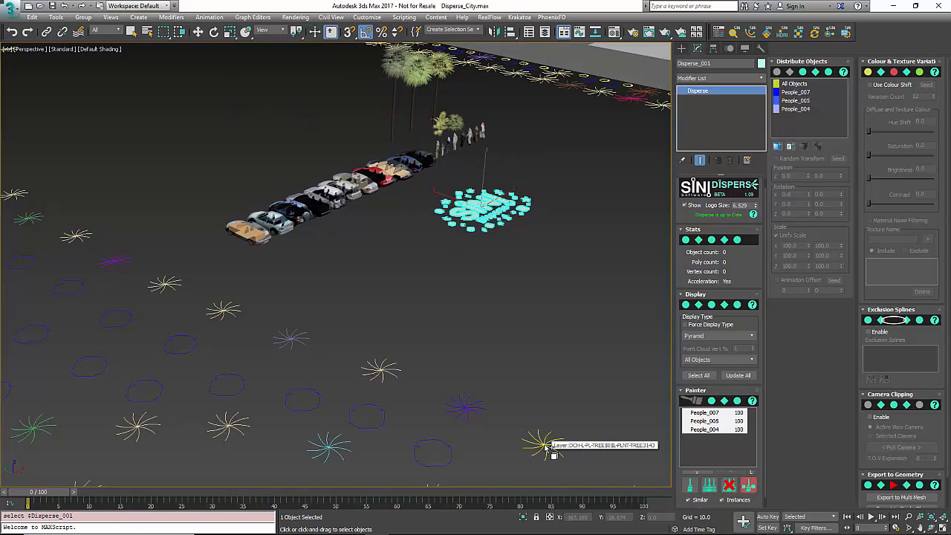
{"action": "left_click", "coordinate": [546, 446]}
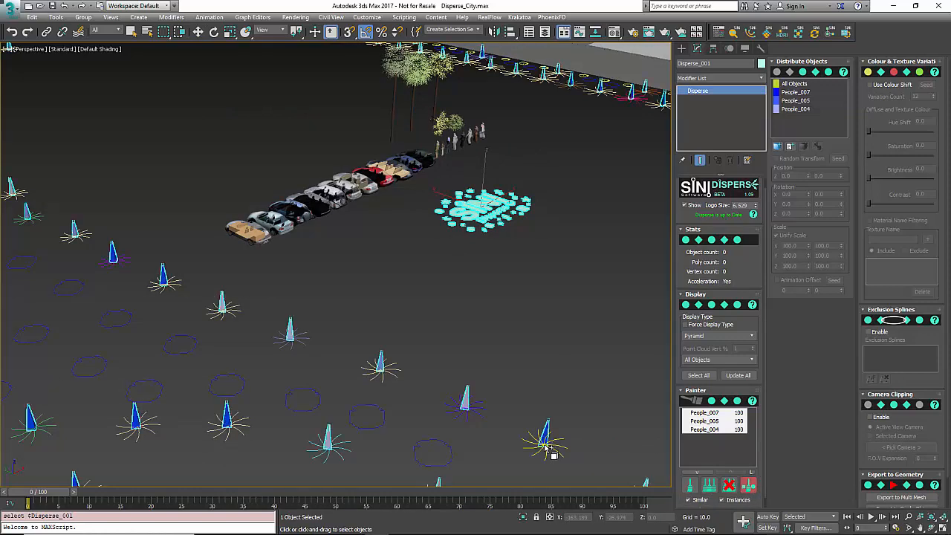
{"action": "right_click", "coordinate": [552, 404]}
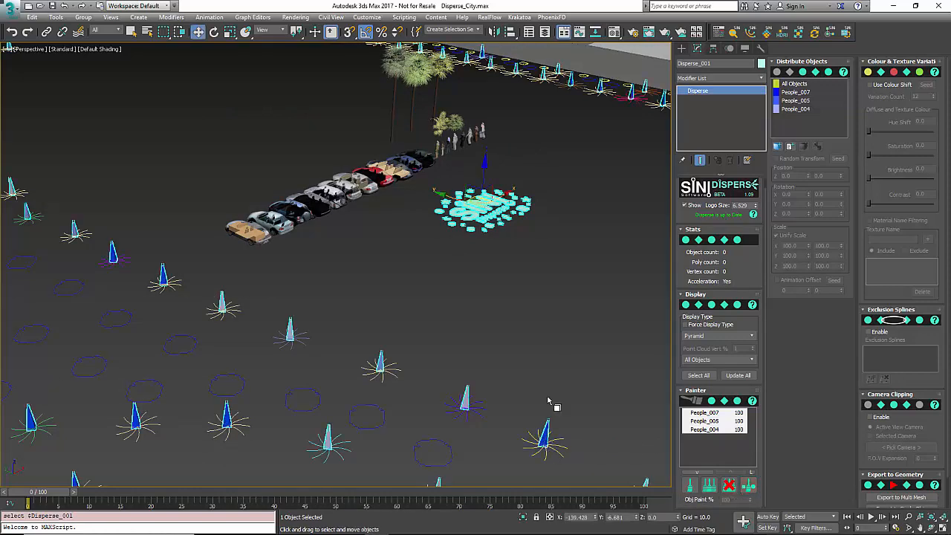
- Paint the three people models on the empty ground, first as a single S-shaped line, then as a wider scattered zigzag with the multi-object brush
{"action": "middle_click_drag", "start_coordinate": [528, 250], "coordinate": [501, 268]}
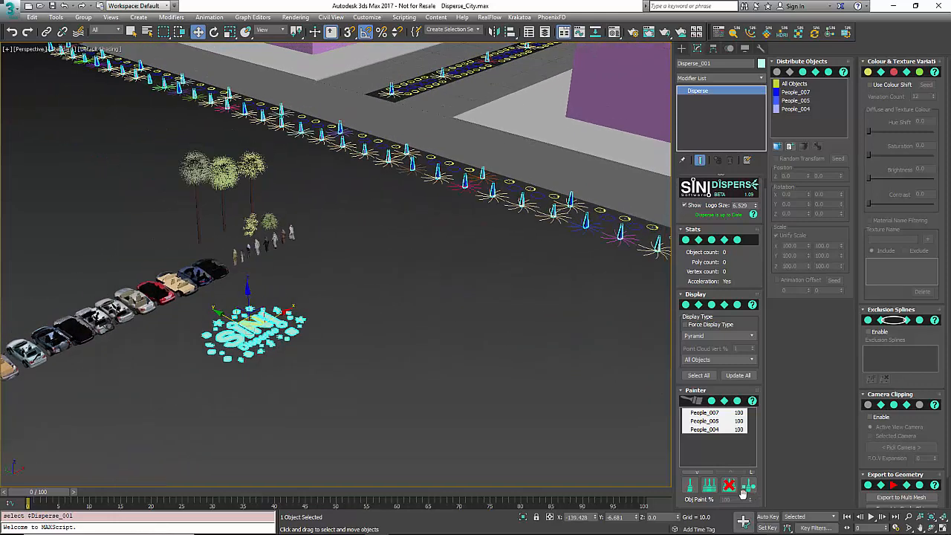
{"action": "left_click", "coordinate": [691, 485]}
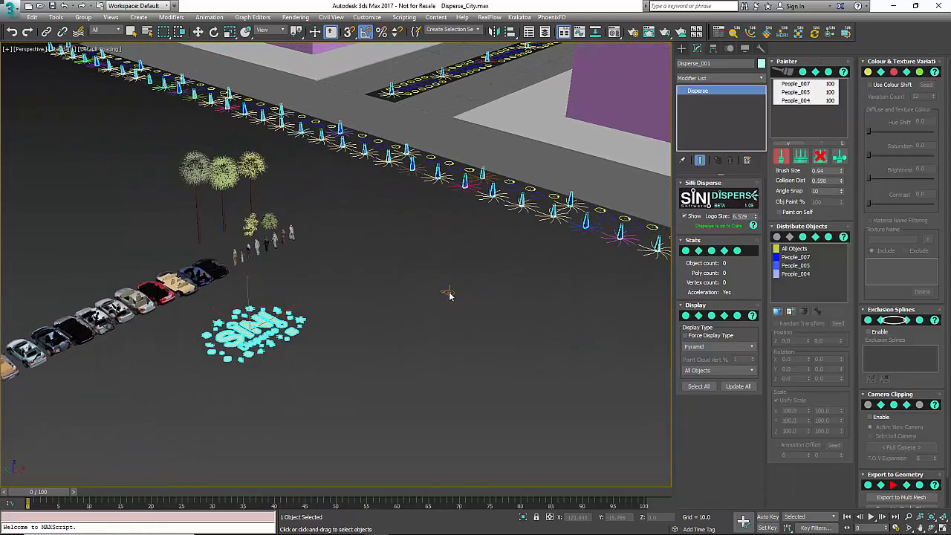
{"action": "mouse_move", "coordinate": [431, 281]}
{"action": "left_mouse_down"}
{"action": "mouse_move", "coordinate": [501, 271]}
{"action": "mouse_move", "coordinate": [533, 314]}
{"action": "mouse_move", "coordinate": [450, 358]}
{"action": "mouse_move", "coordinate": [448, 442]}
{"action": "mouse_move", "coordinate": [485, 458]}
{"action": "left_mouse_up"}
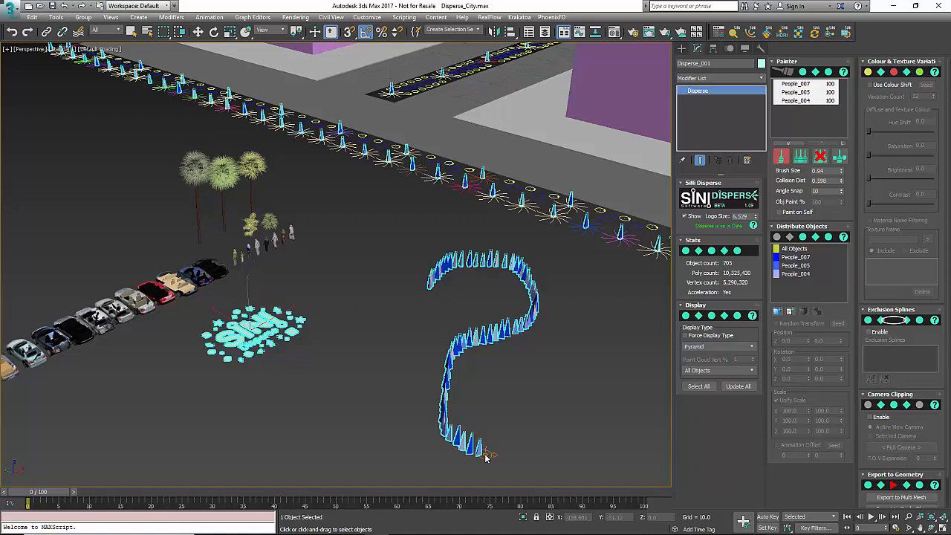
{"action": "left_click", "coordinate": [801, 157]}
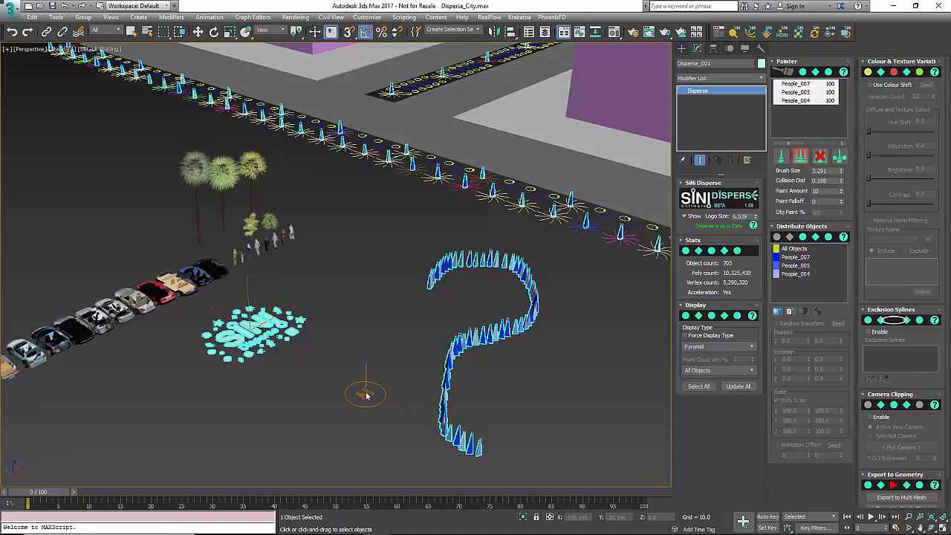
{"action": "mouse_move", "coordinate": [366, 395]}
{"action": "left_mouse_down"}
{"action": "mouse_move", "coordinate": [319, 375]}
{"action": "mouse_move", "coordinate": [312, 416]}
{"action": "mouse_move", "coordinate": [330, 446]}
{"action": "mouse_move", "coordinate": [218, 446]}
{"action": "left_mouse_up"}
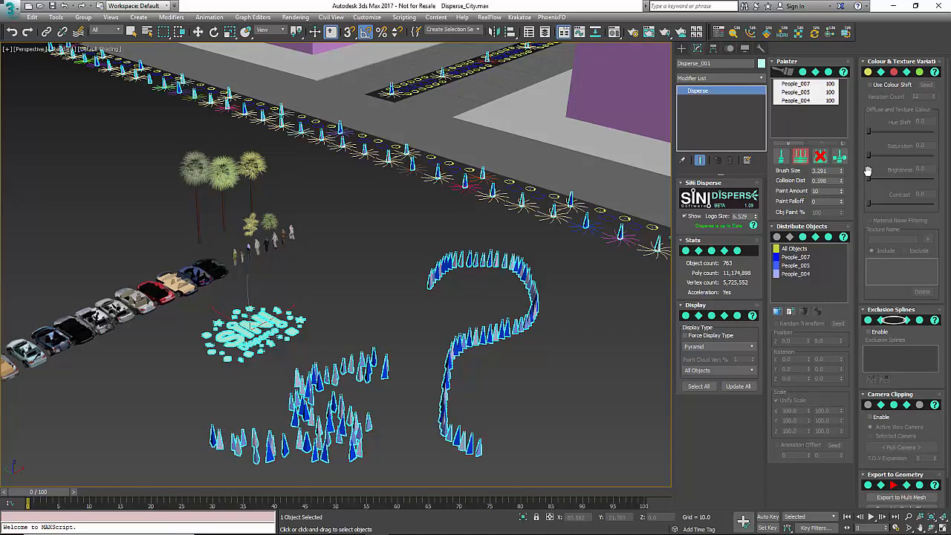
- Erase only the People_005 copies along the painted S-shaped line, using an erase chance of 100
{"action": "left_click", "coordinate": [820, 157]}
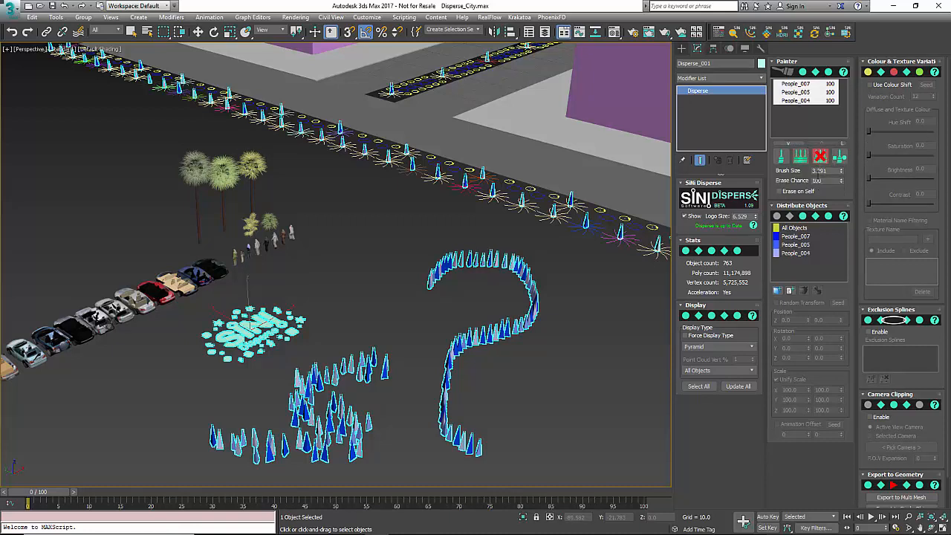
{"action": "left_click", "coordinate": [822, 113]}
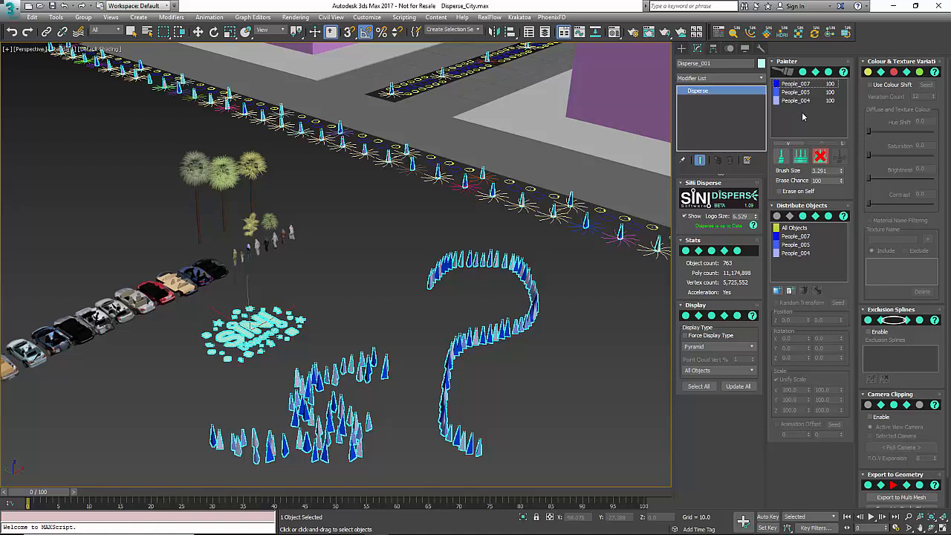
{"action": "left_click", "coordinate": [804, 92]}
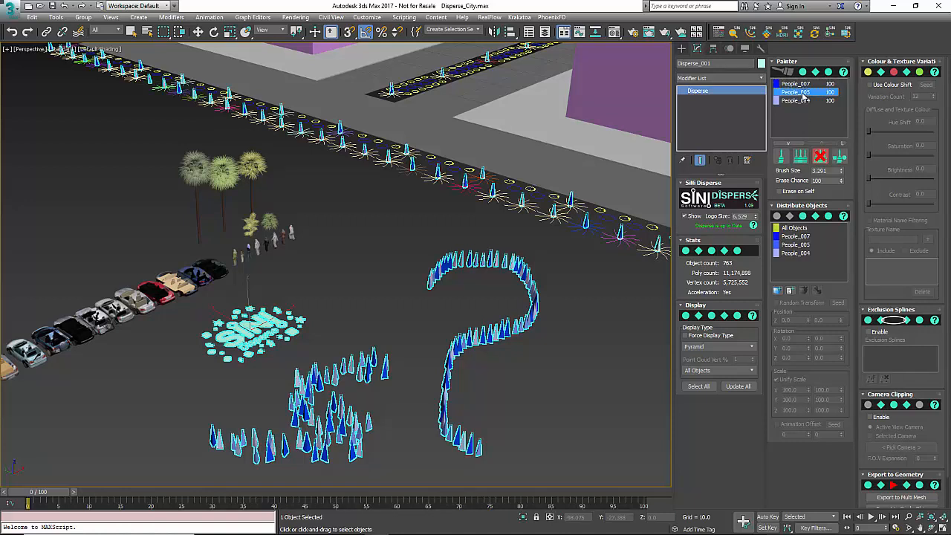
{"action": "mouse_move", "coordinate": [535, 279]}
{"action": "left_mouse_down"}
{"action": "mouse_move", "coordinate": [512, 253]}
{"action": "mouse_move", "coordinate": [531, 316]}
{"action": "mouse_move", "coordinate": [436, 372]}
{"action": "mouse_move", "coordinate": [439, 446]}
{"action": "mouse_move", "coordinate": [454, 439]}
{"action": "left_mouse_up"}
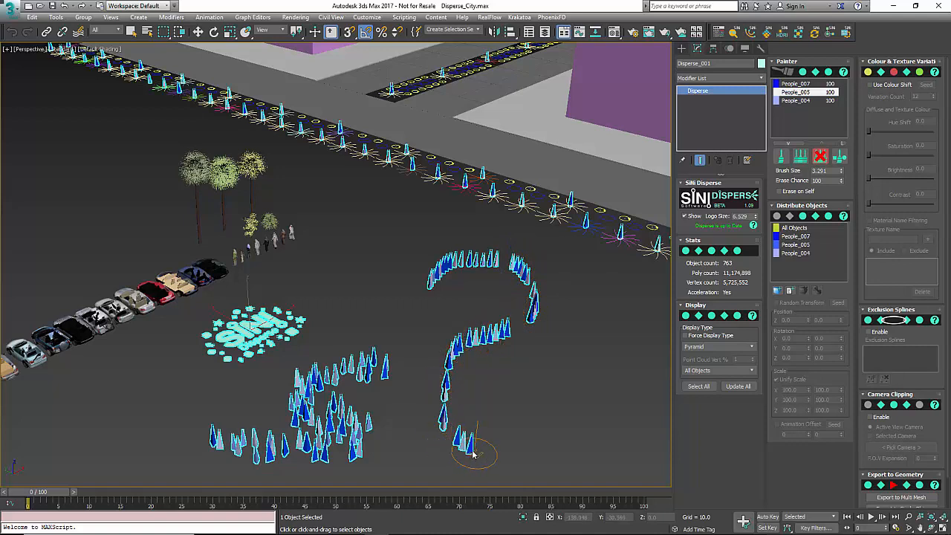
{"action": "left_click", "coordinate": [468, 339]}
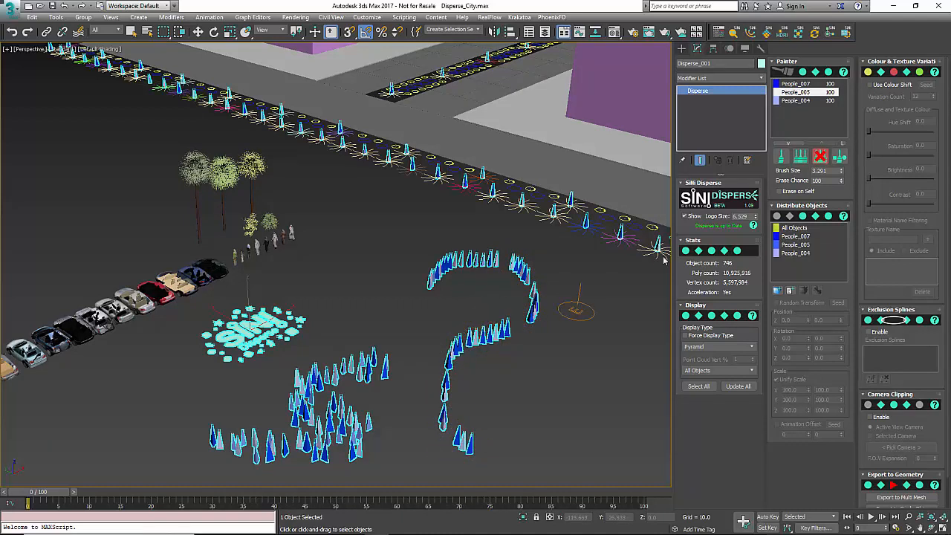
{"action": "left_click", "coordinate": [822, 105]}
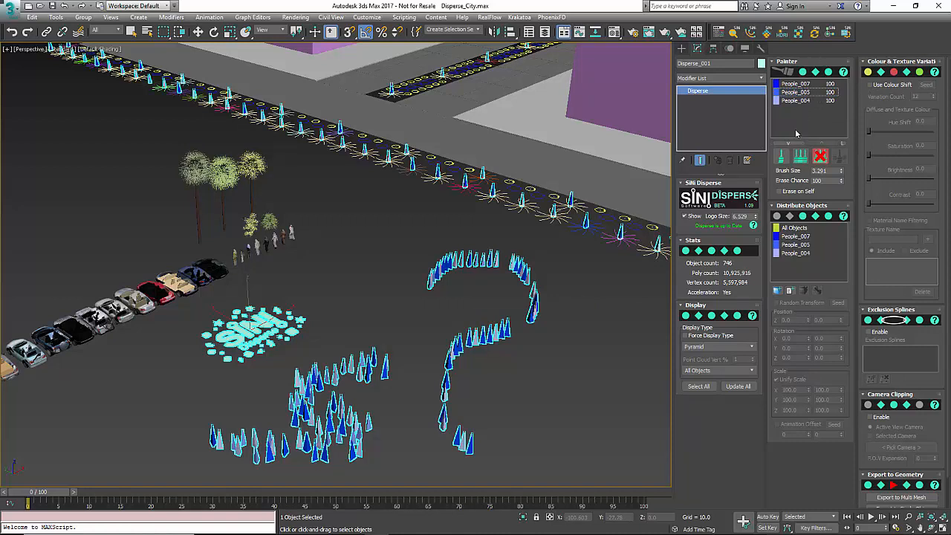
{"action": "left_click", "coordinate": [807, 95]}
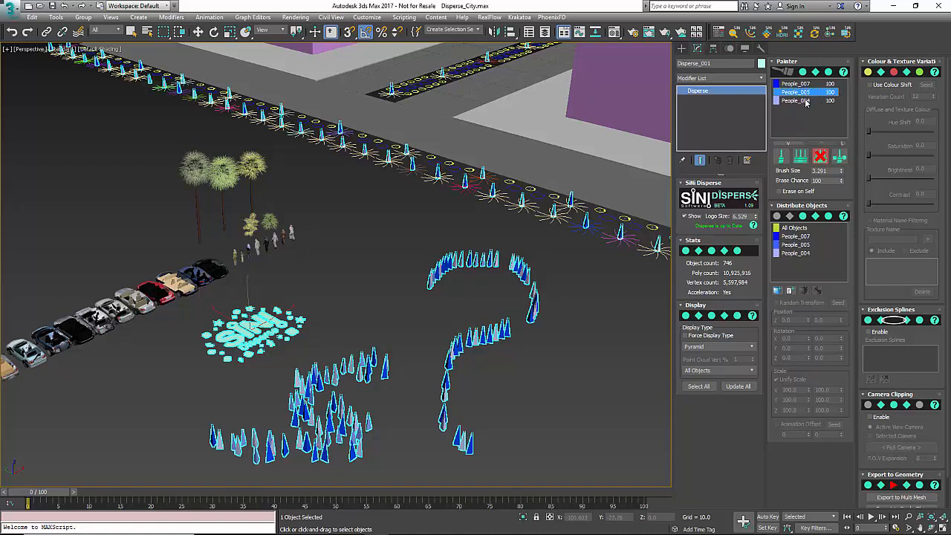
- Paint only the People_005 and People_004 models in one curved line on the empty ground between the Disperse logo and the earlier strokes
{"action": "left_click", "coordinate": [806, 101], "text": "shift"}
{"action": "left_click", "coordinate": [781, 156]}
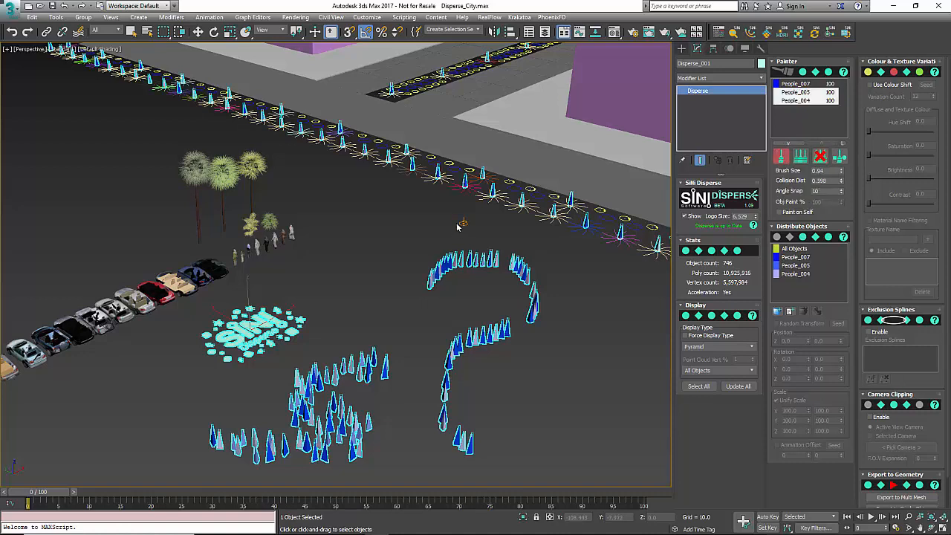
{"action": "mouse_move", "coordinate": [456, 220]}
{"action": "left_mouse_down"}
{"action": "mouse_move", "coordinate": [346, 236]}
{"action": "mouse_move", "coordinate": [379, 338]}
{"action": "left_mouse_up"}
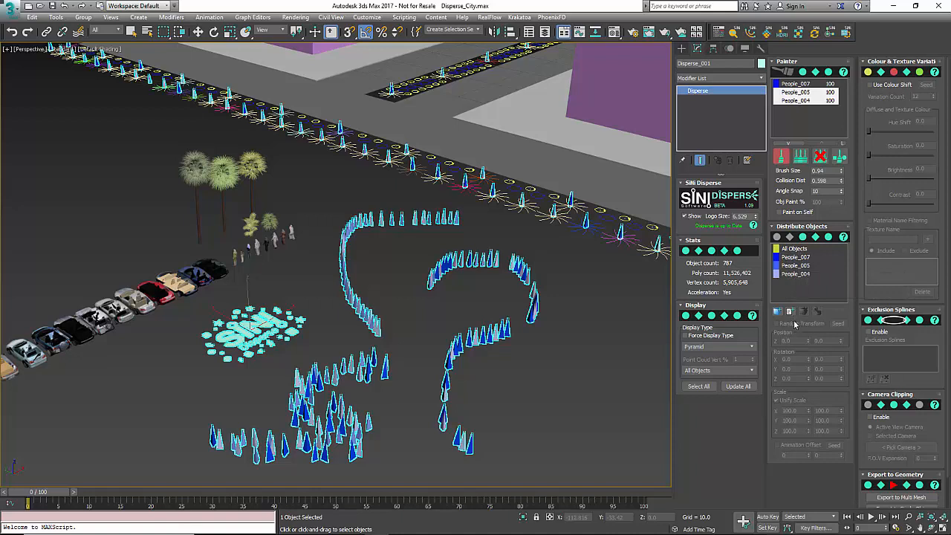
- Enable random transform for all objects with a unified scale range of 179 to 41, and set the scale of People_007 alone to 159
{"action": "left_click", "coordinate": [795, 248]}
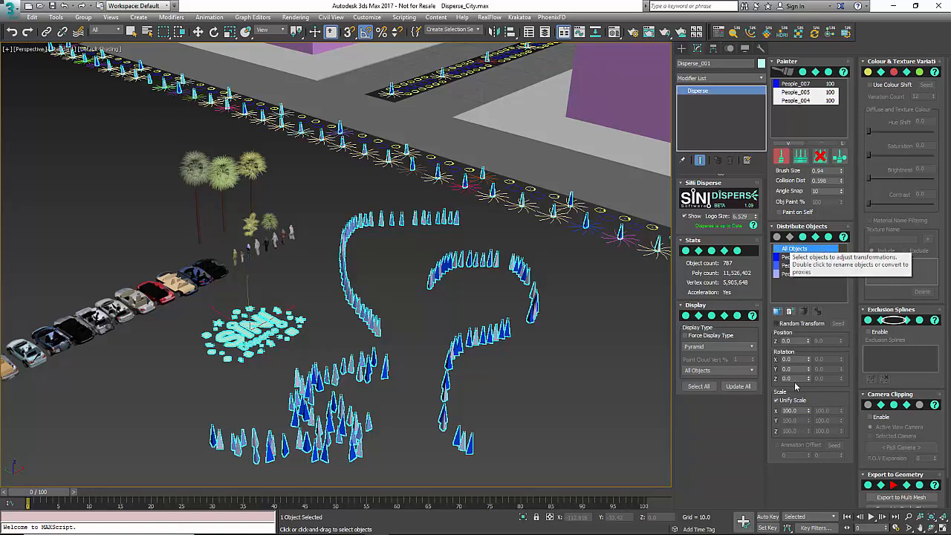
{"action": "left_click", "coordinate": [796, 257]}
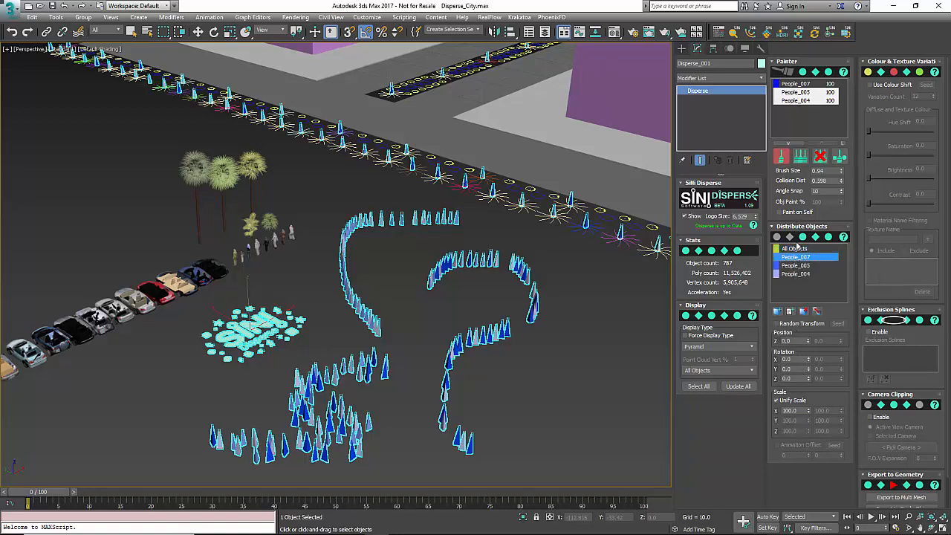
{"action": "left_click", "coordinate": [796, 249]}
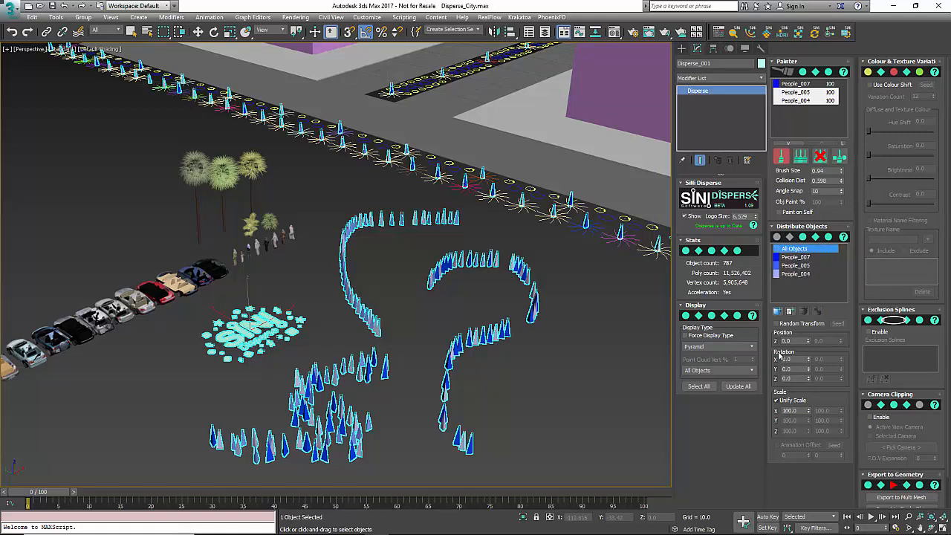
{"action": "left_click", "coordinate": [780, 324]}
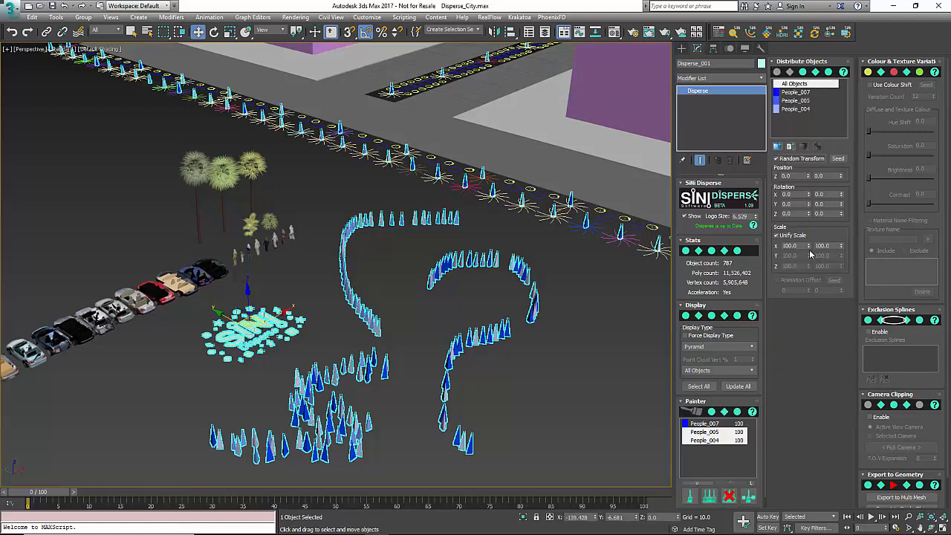
{"action": "left_click_drag", "start_coordinate": [809, 247], "coordinate": [842, 277]}
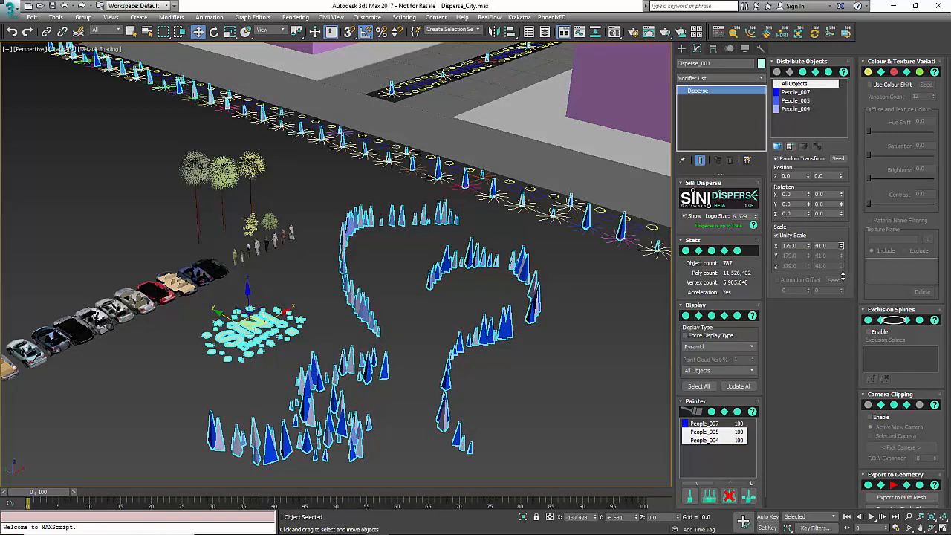
{"action": "left_click", "coordinate": [802, 92]}
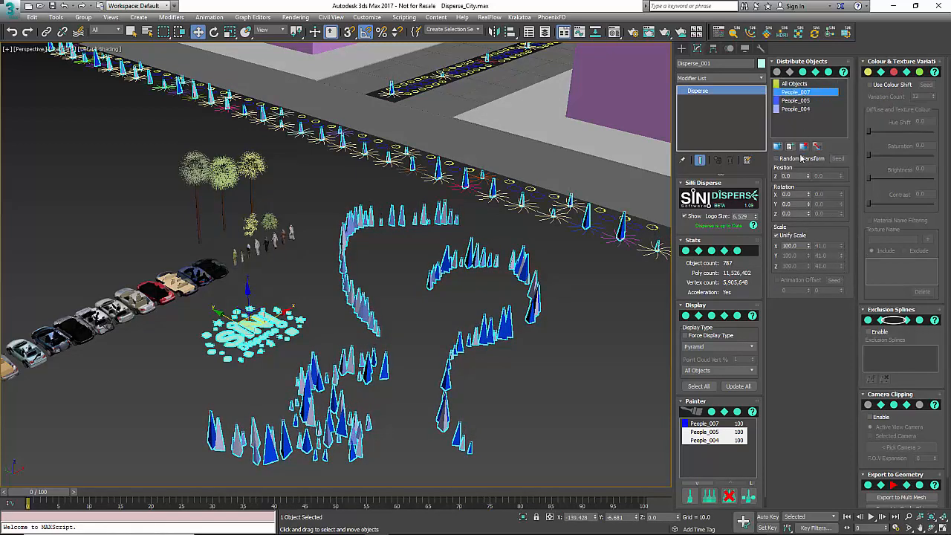
{"action": "left_click_drag", "start_coordinate": [810, 247], "coordinate": [808, 223]}
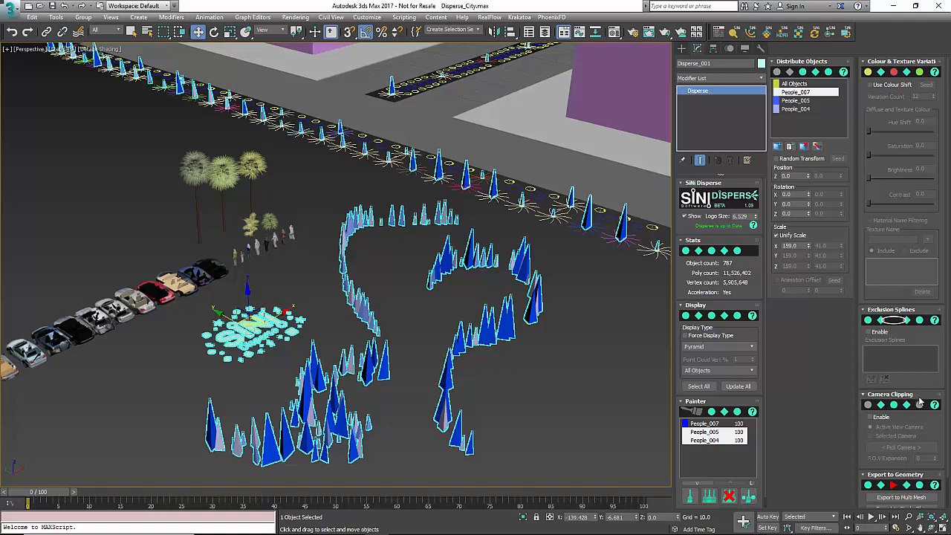
- Export only the People_007 copies to geometry as single objects
{"action": "left_click_drag", "start_coordinate": [920, 408], "coordinate": [919, 374]}
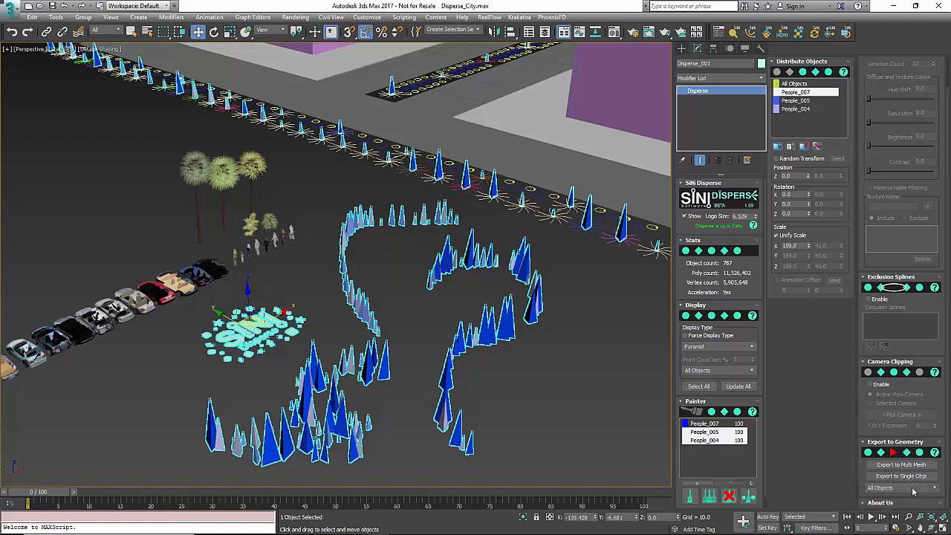
{"action": "left_click", "coordinate": [913, 487]}
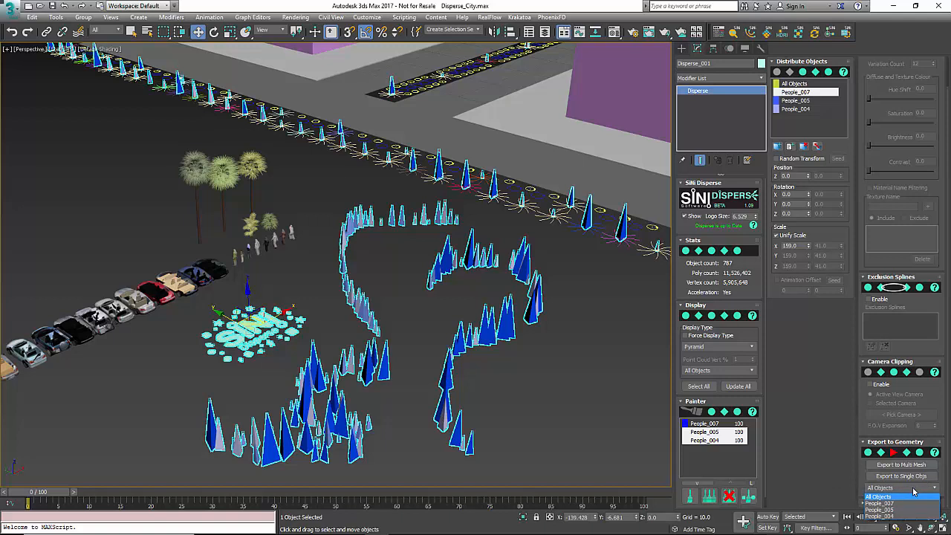
{"action": "left_click", "coordinate": [892, 503]}
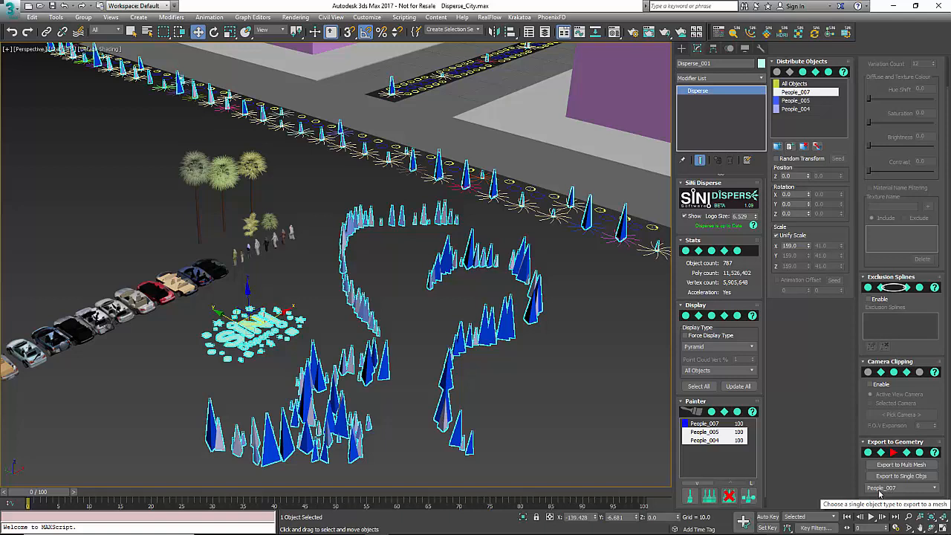
{"action": "left_click", "coordinate": [920, 480]}
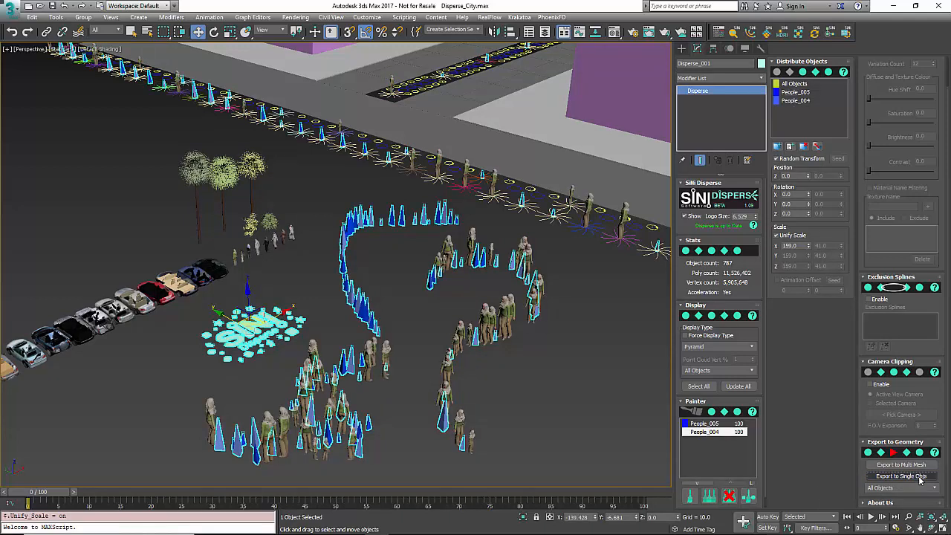
- Inspect one of the exported people meshes, then reselect the Disperse object and look over the painted crowd
{"action": "left_click", "coordinate": [504, 314]}
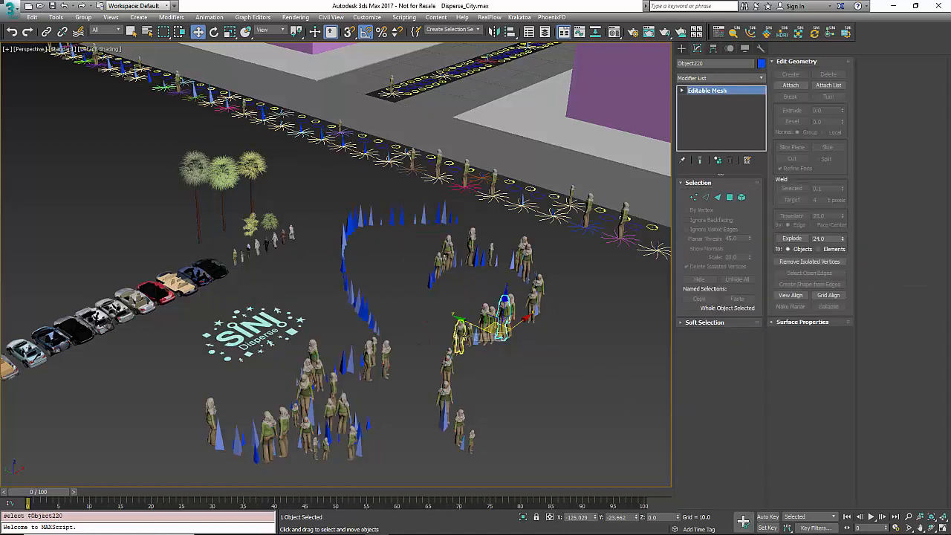
{"action": "left_click", "coordinate": [490, 265]}
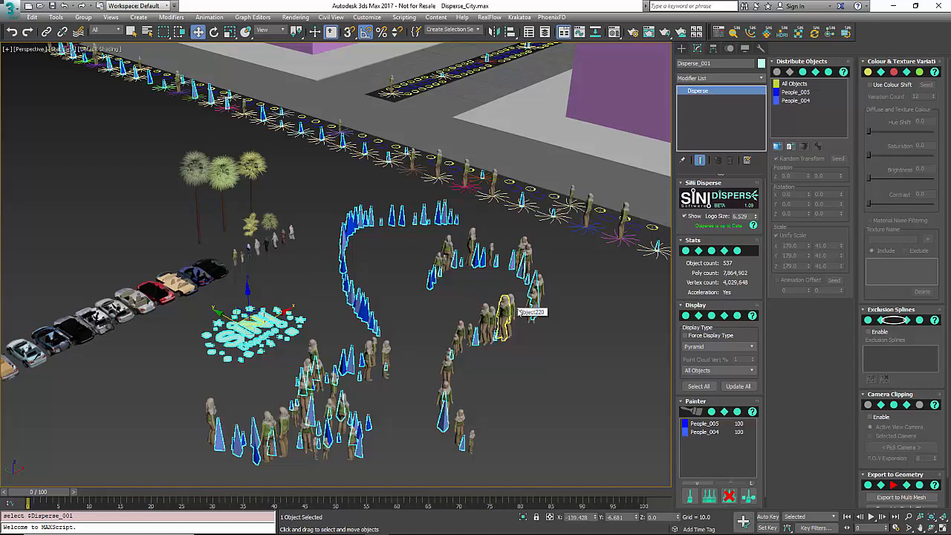
{"action": "middle_click_drag", "start_coordinate": [585, 374], "coordinate": [568, 368], "text": "alt"}
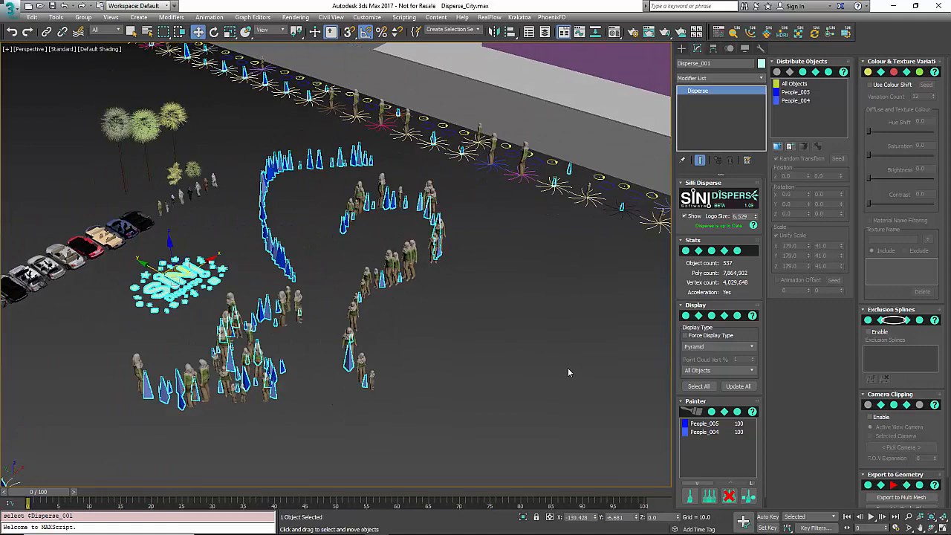
{"action": "middle_click_drag", "start_coordinate": [497, 306], "coordinate": [525, 312]}
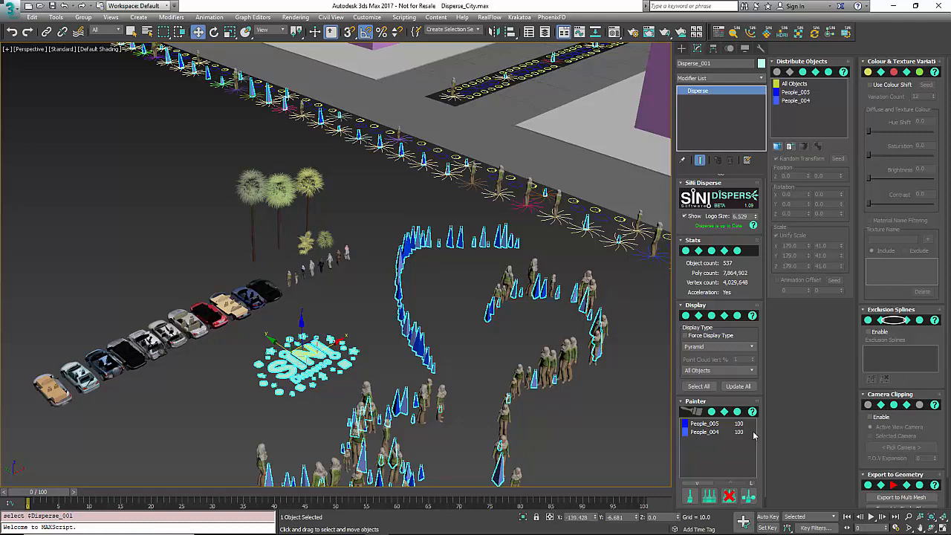
{"action": "mouse_move", "coordinate": [601, 376]}
{"action": "middle_mouse_down"}
{"action": "mouse_move", "coordinate": [601, 359]}
{"action": "mouse_move", "coordinate": [601, 370]}
{"action": "middle_mouse_up"}
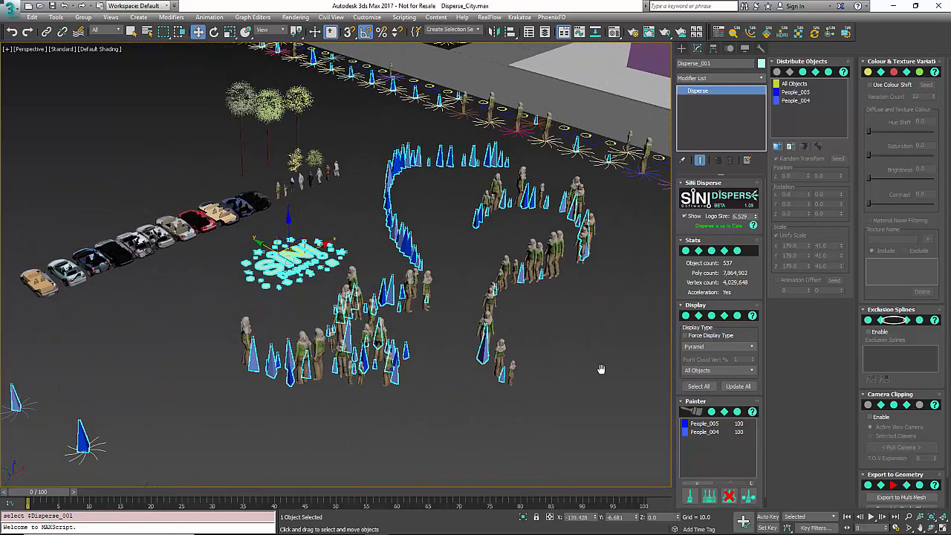